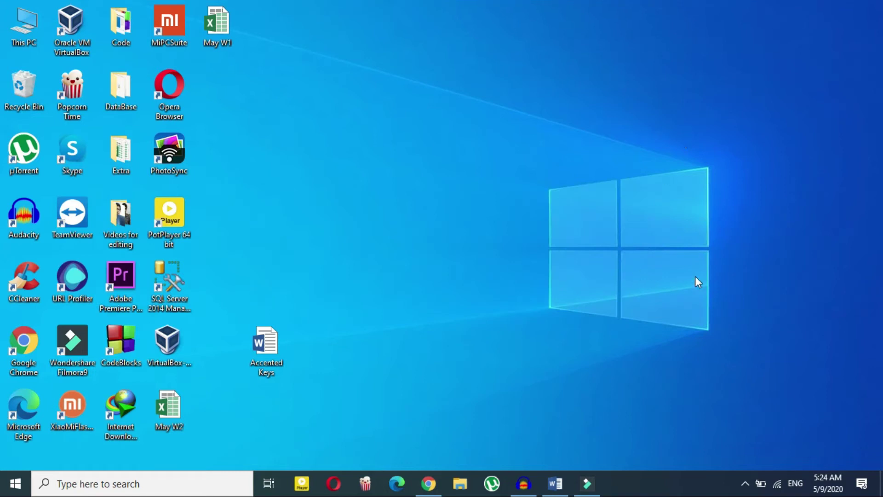
Step: Open the Accented Keys document and show the taskbar's touch keyboard button and keyboard
click(555, 484)
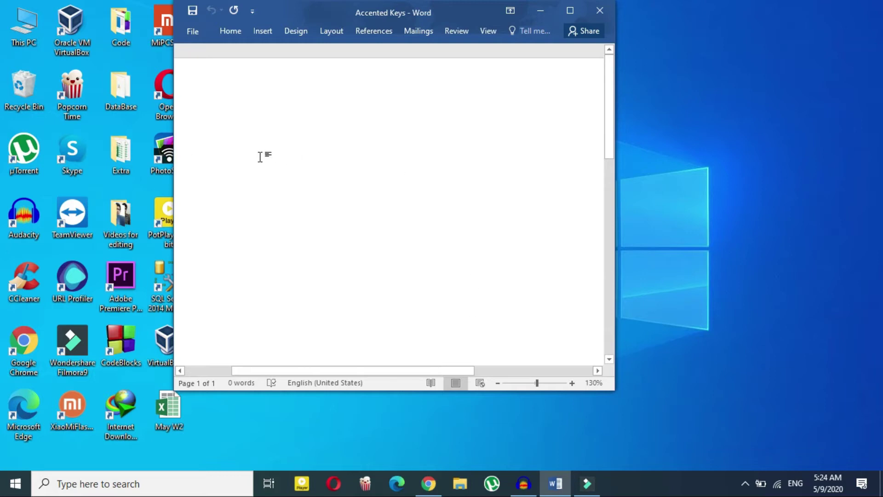
click(629, 399)
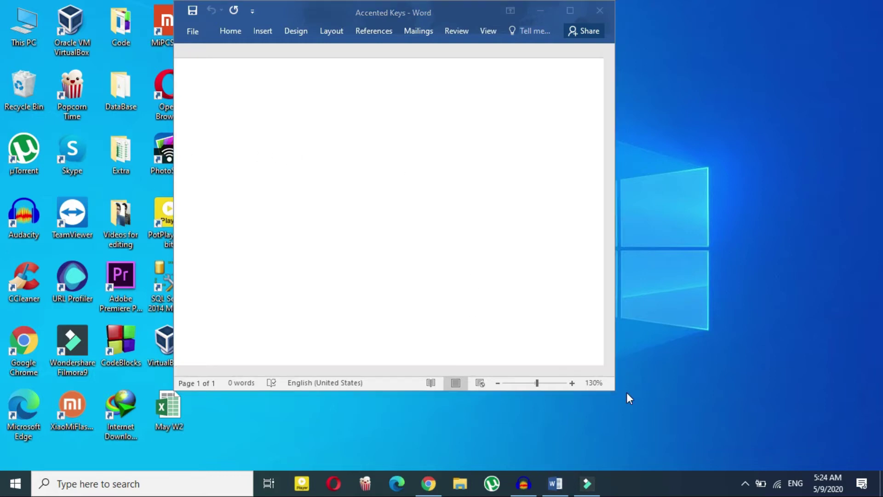
right_click(637, 481)
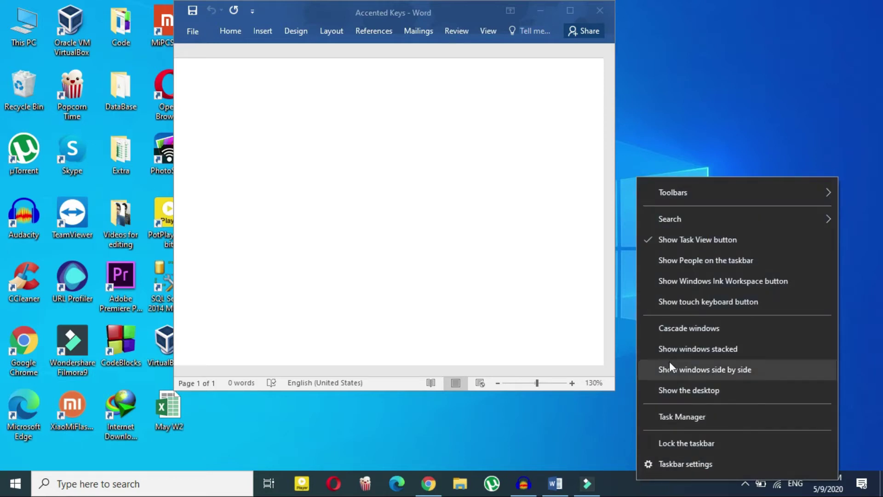
click(723, 304)
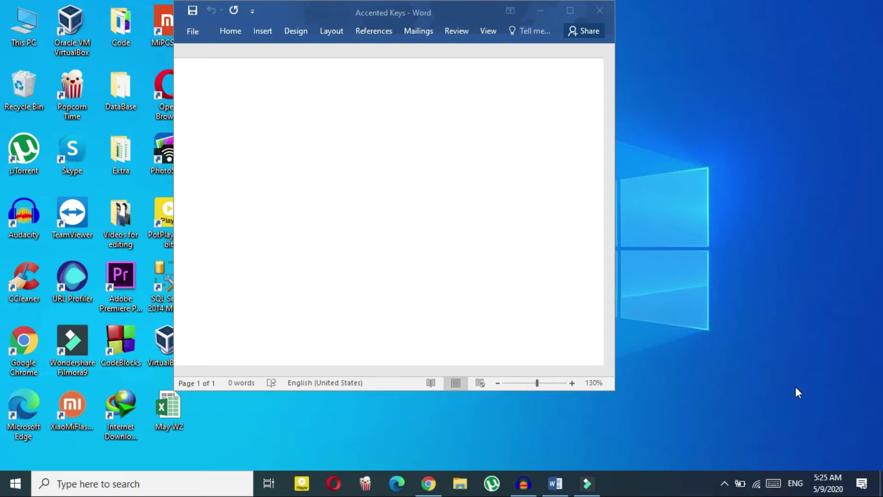
click(766, 484)
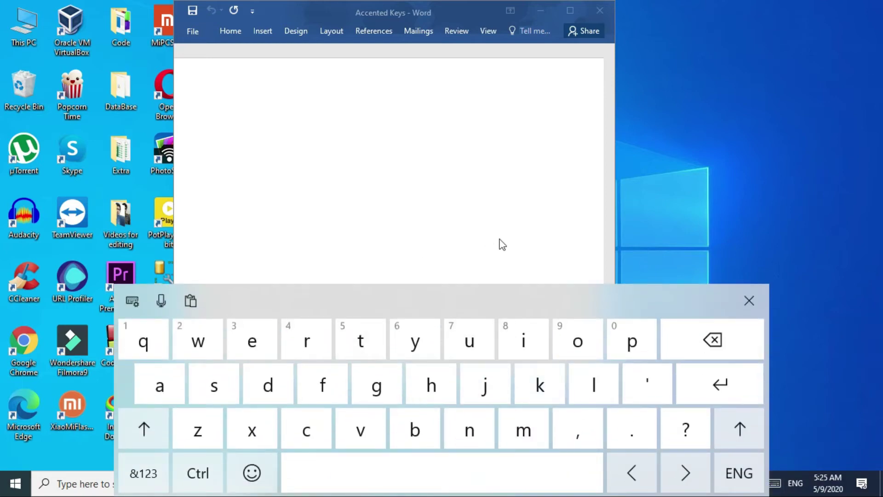
Step: Preview the accented variants of A on the touch keyboard, then maximize Word
click(417, 100)
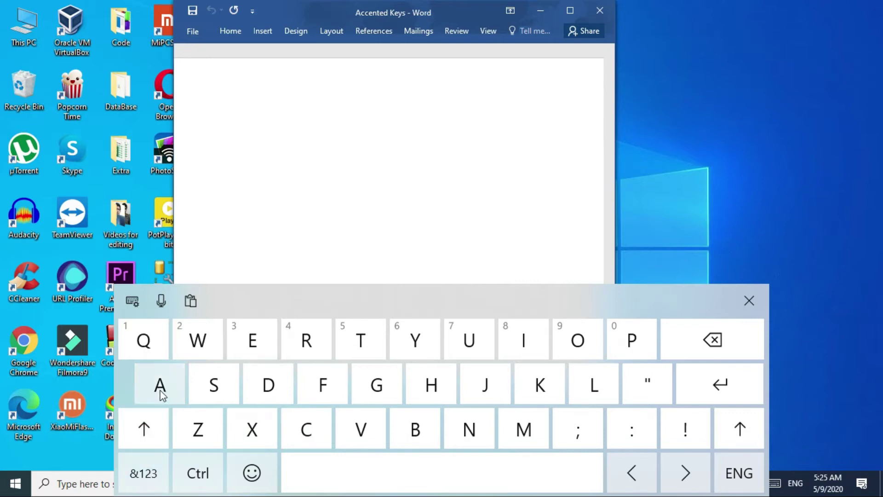
drag(159, 390, 183, 349)
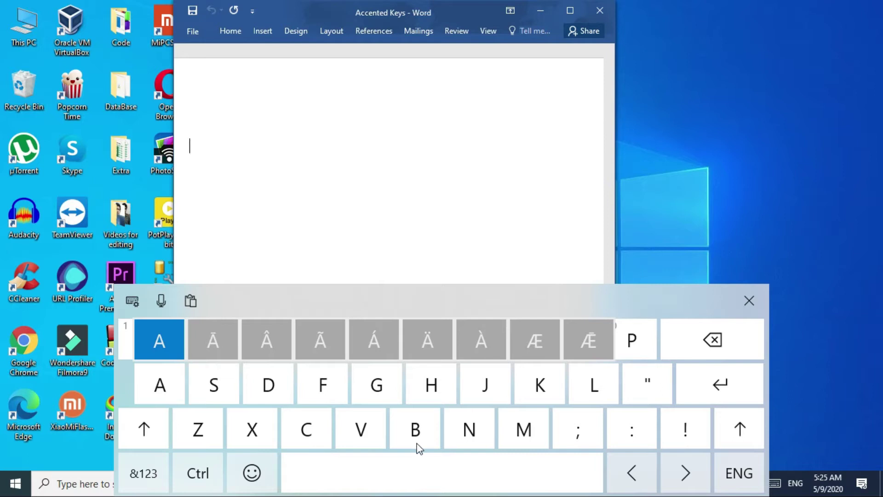
click(643, 346)
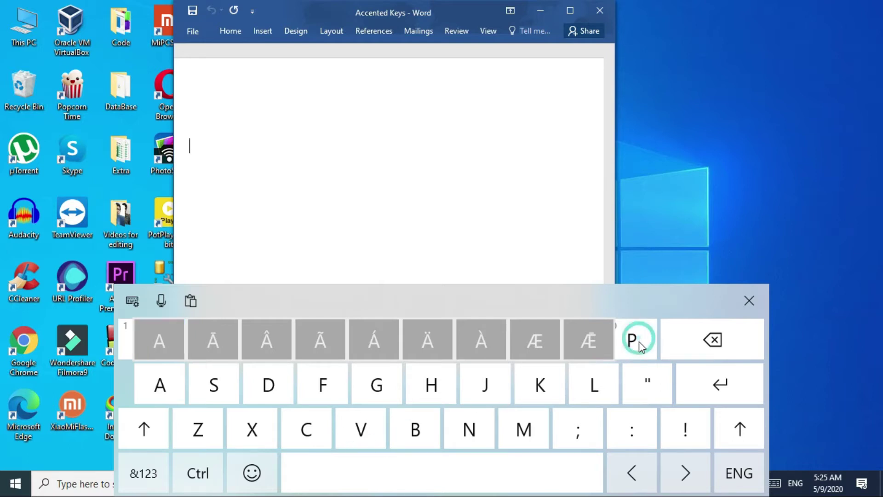
click(636, 348)
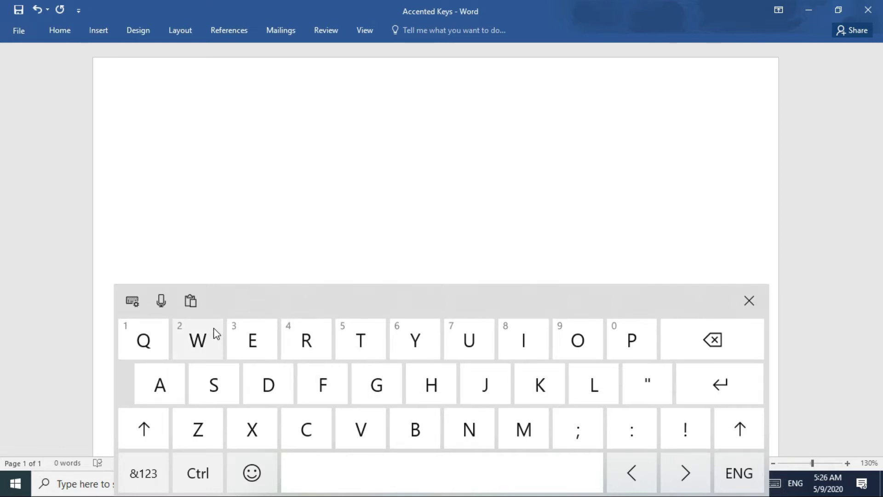
Step: Type 'ẽăr' using the touch keyboard's accent choices, then close the touch keyboard
click(251, 349)
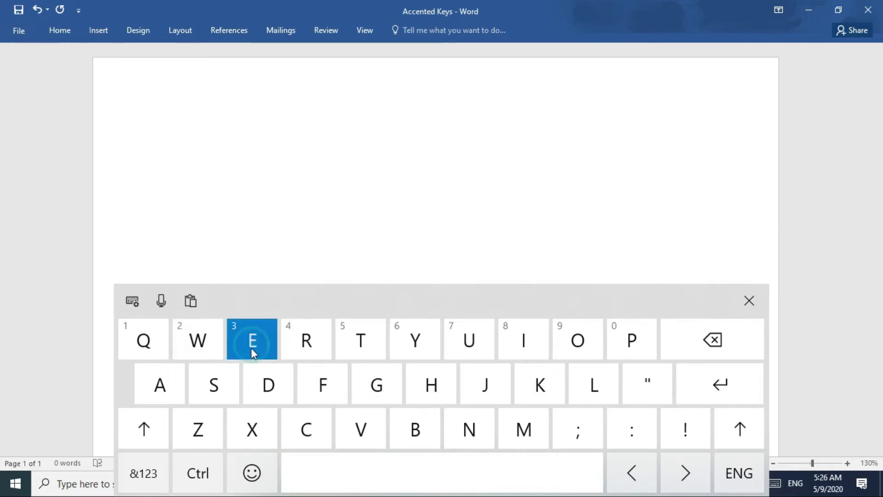
drag(253, 352, 388, 305)
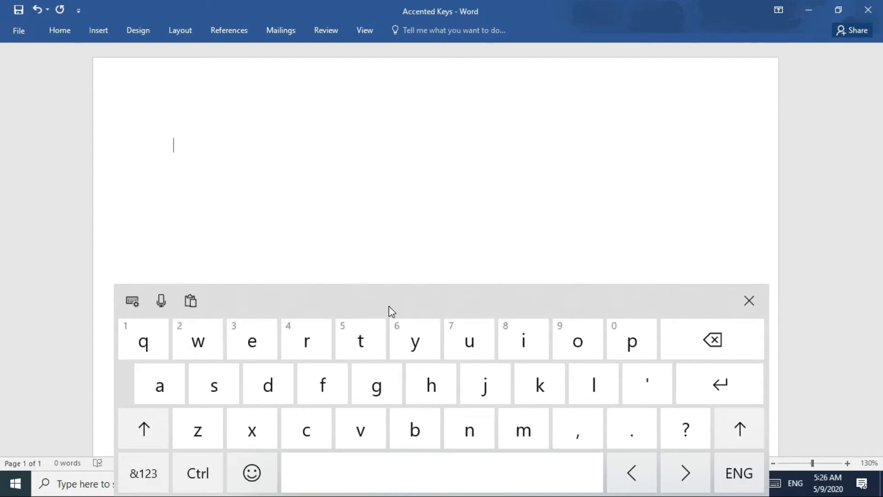
drag(263, 348, 513, 357)
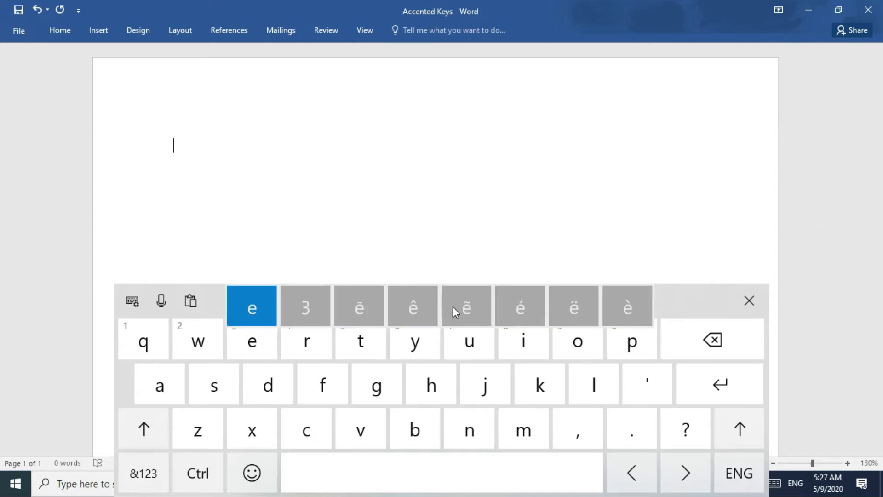
drag(456, 304, 456, 305)
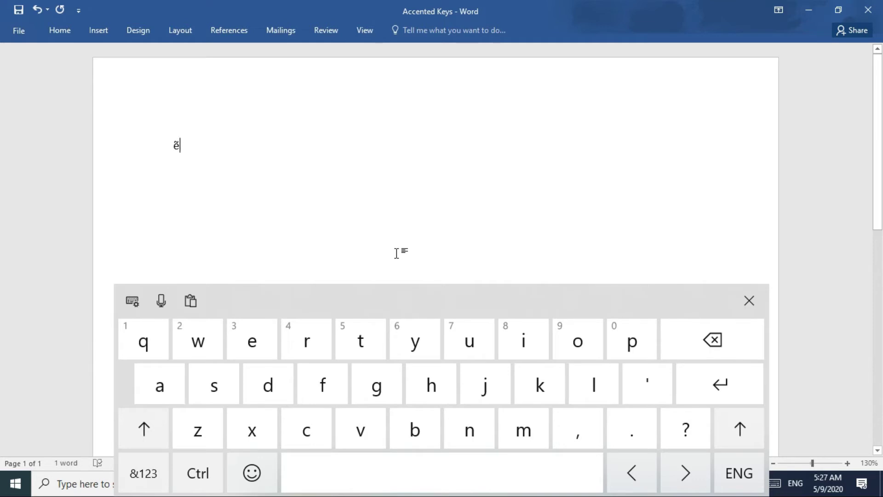
drag(156, 387, 390, 351)
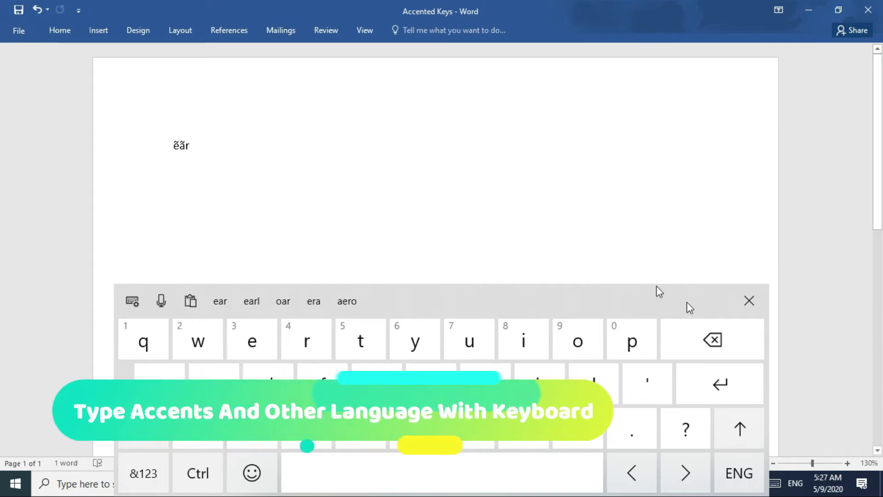
click(749, 300)
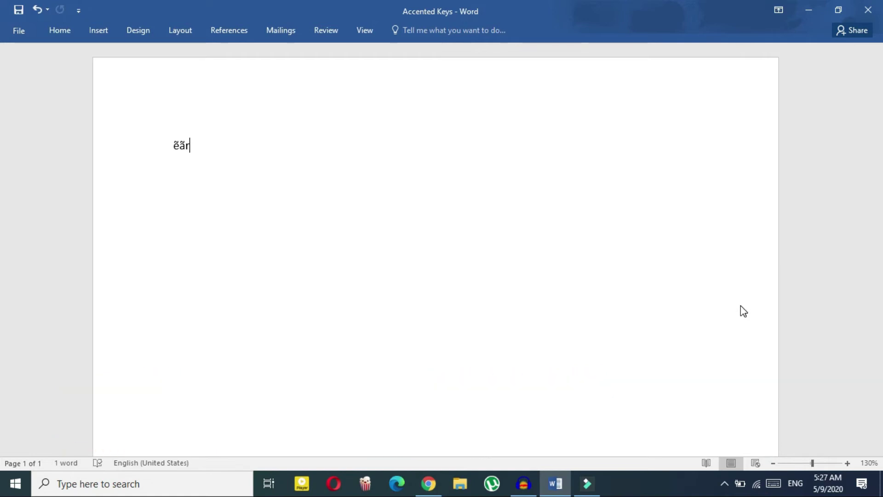
Step: Go to Settings > Time & Language > Language and choose Add a preferred language
click(801, 15)
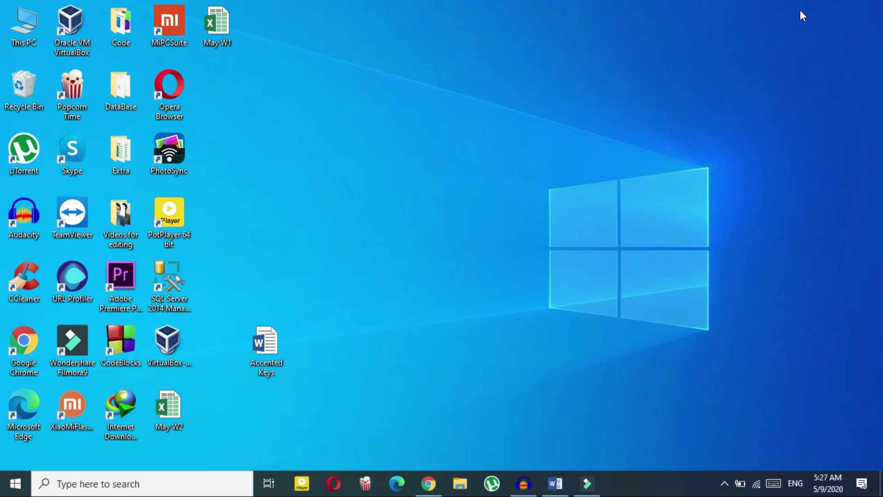
click(134, 484)
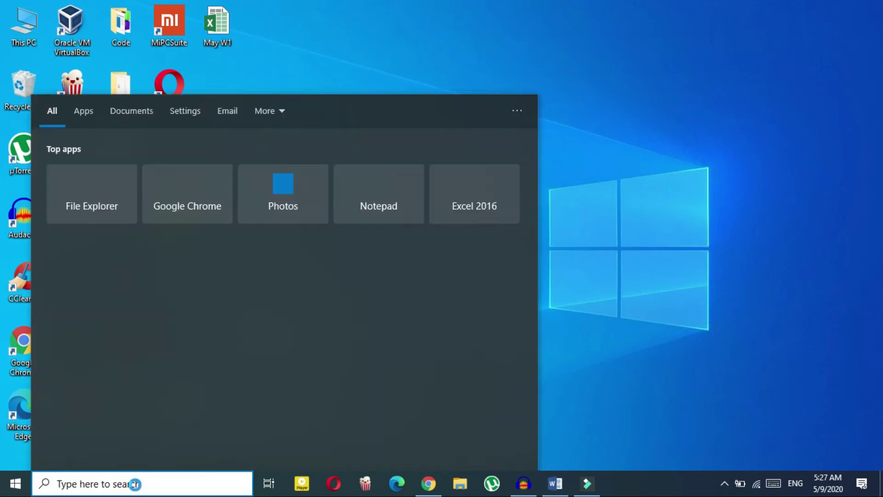
text(setting)
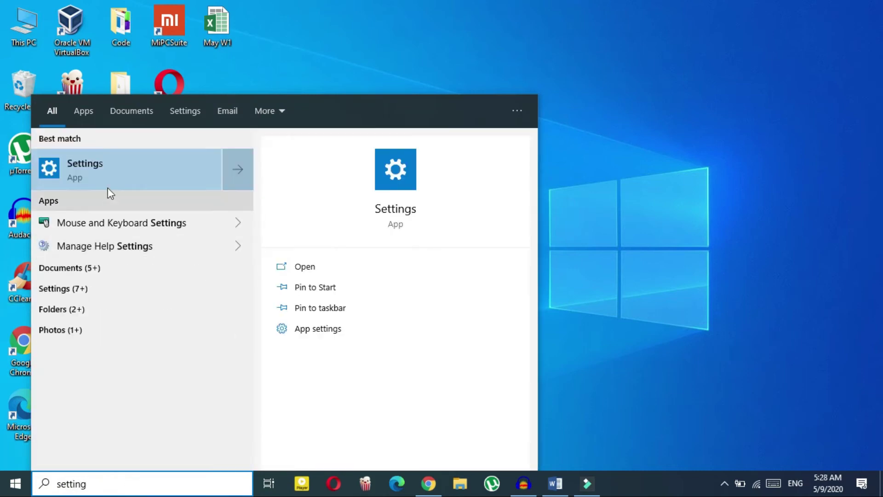
click(294, 267)
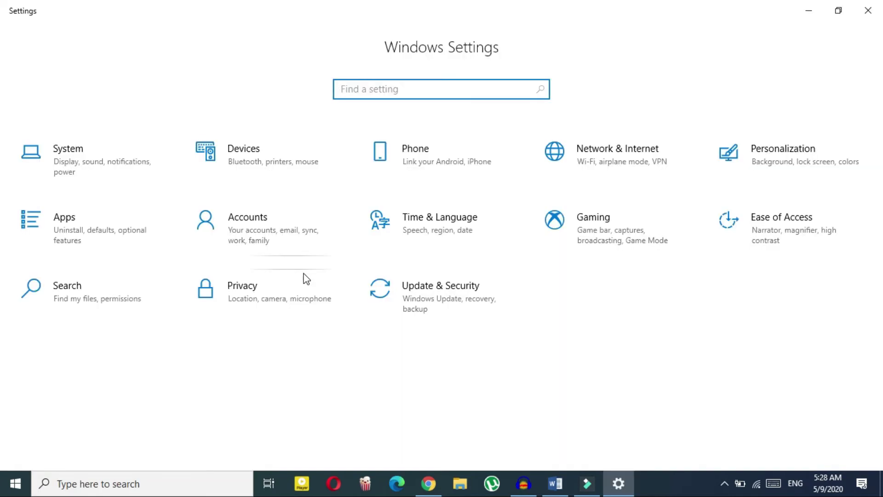
click(405, 236)
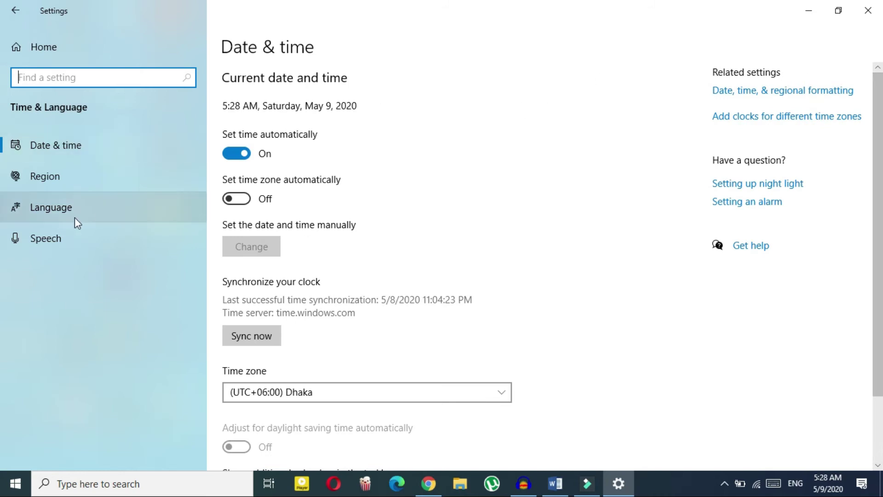
click(72, 214)
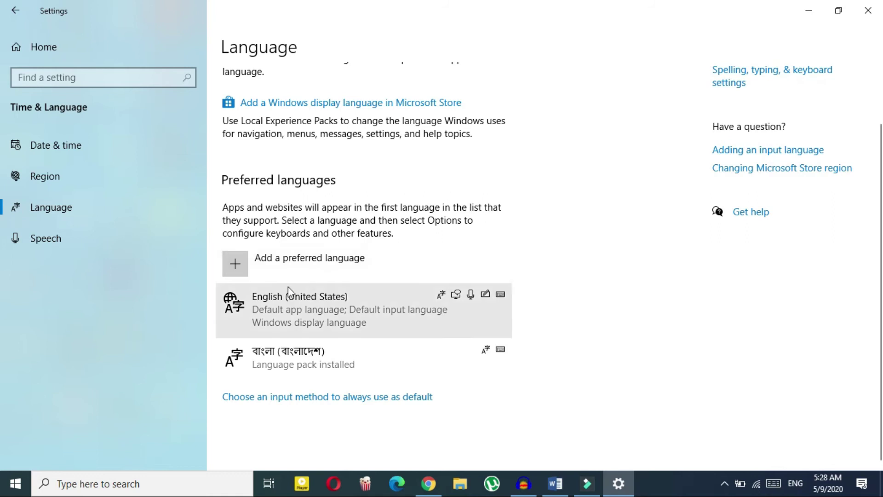
click(271, 270)
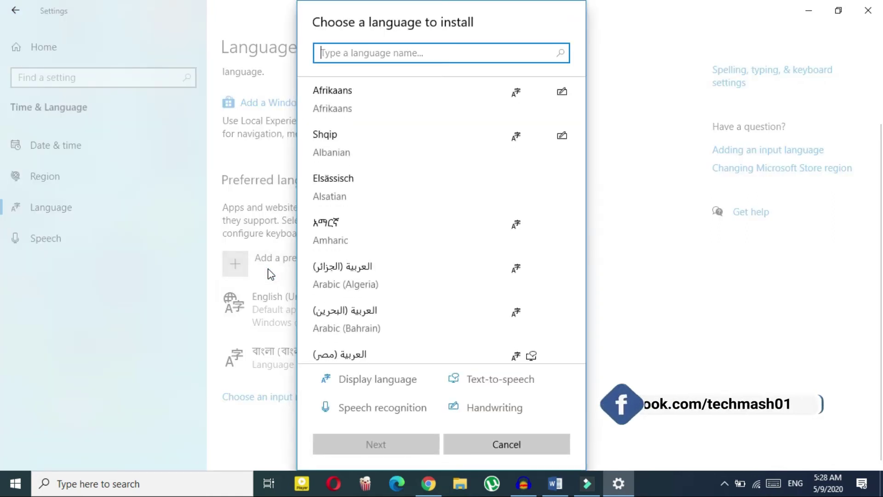
Step: Search for 'spanish' and install Español (España) as a preferred language
text(spa)
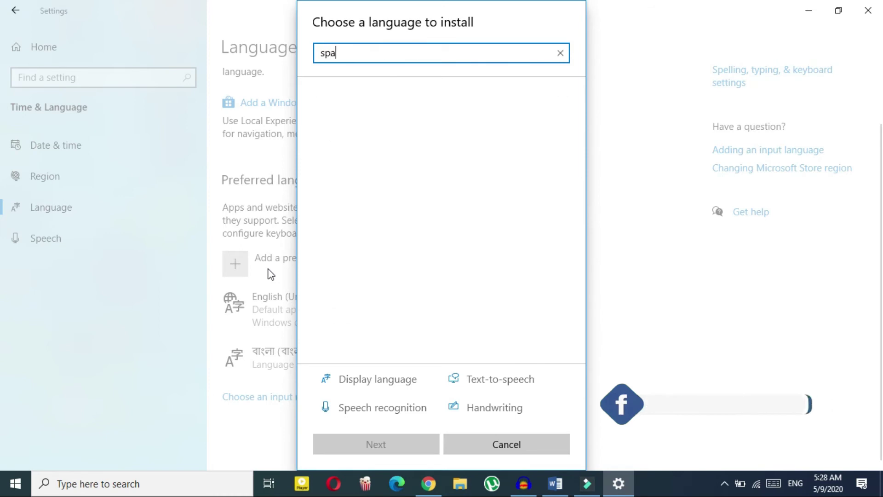
text(nish)
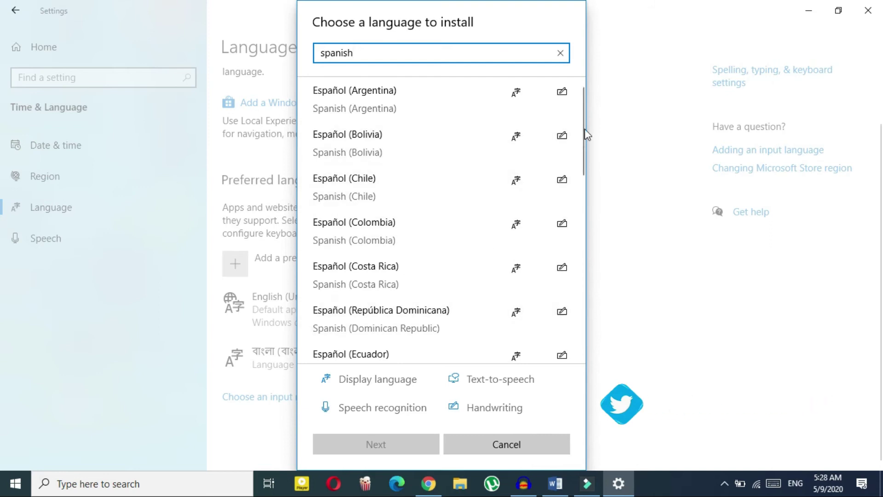
drag(582, 129, 569, 315)
click(389, 257)
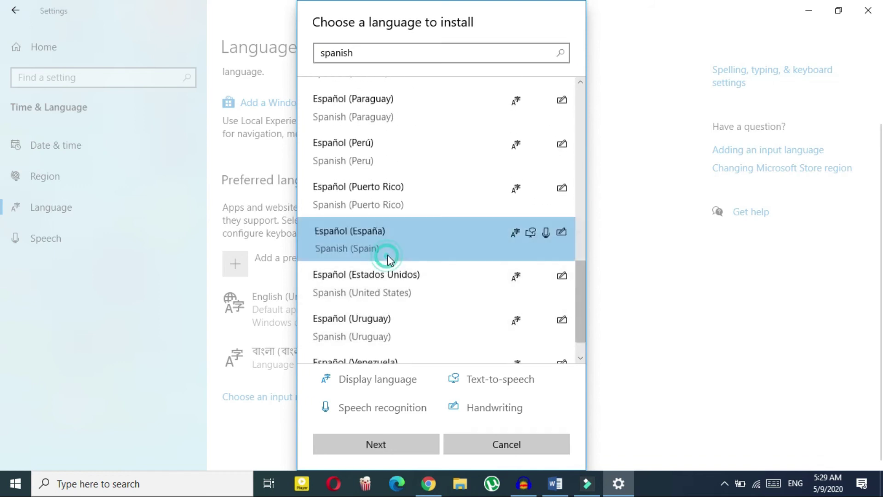
click(364, 444)
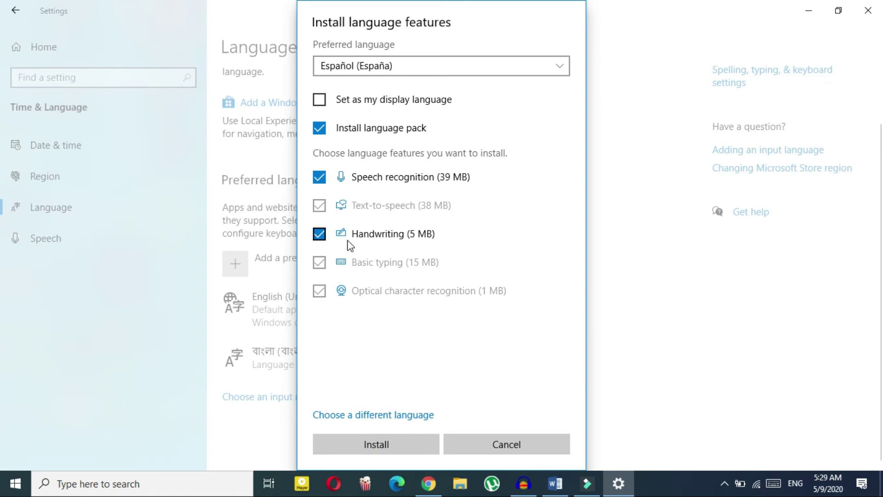
click(363, 447)
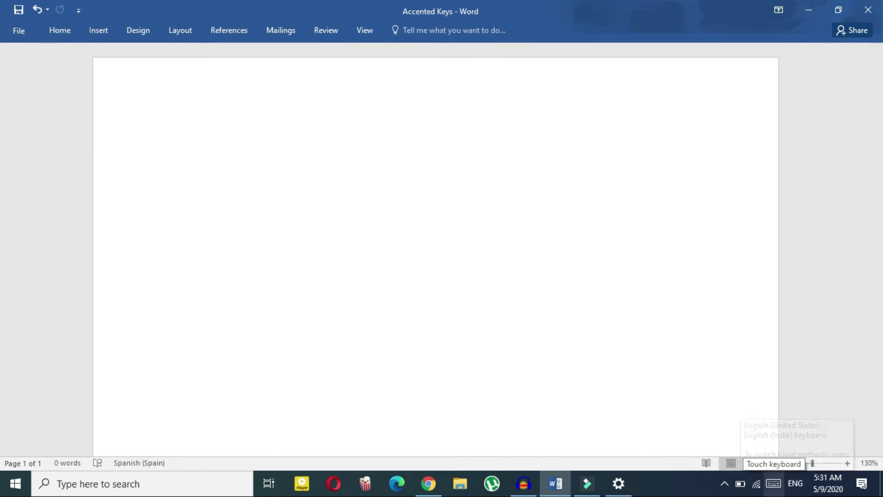
Step: Switch input to the ESP Spanish keyboard and type 'áñññññdsd' in the document
click(795, 483)
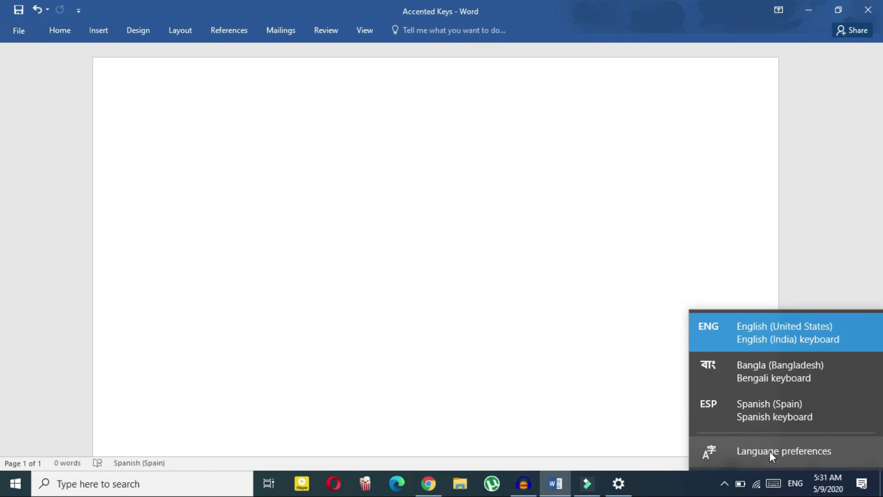
click(778, 417)
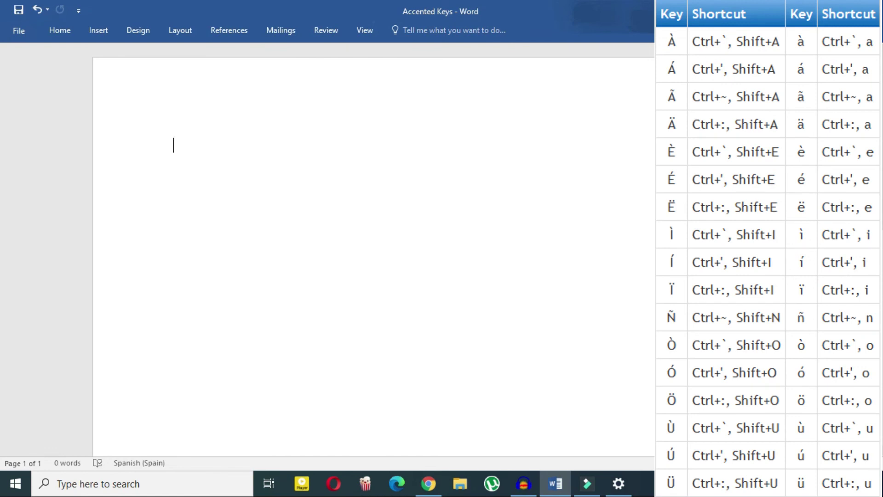
text(áñññññ)
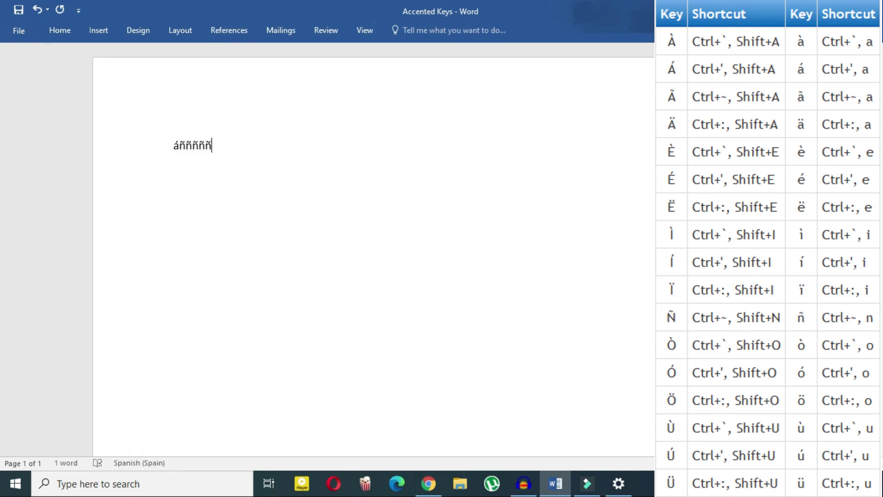
text(dsd)
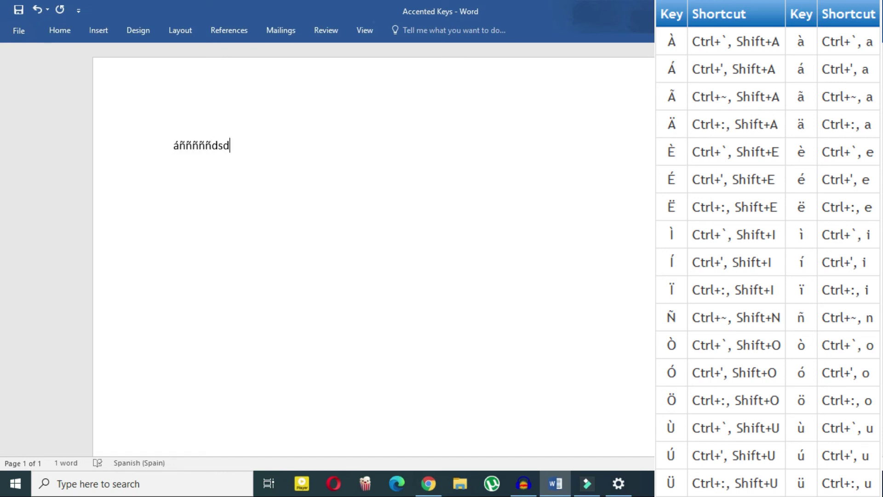